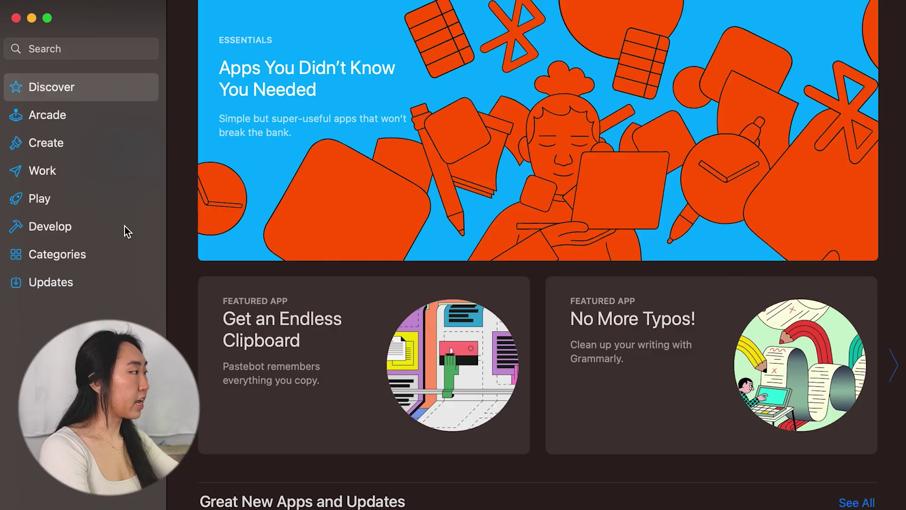
Step: Search the Mac App Store for 'giphy capture', then launch System Settings from the Apple menu
left_click(92, 50)
type("giphy capture")
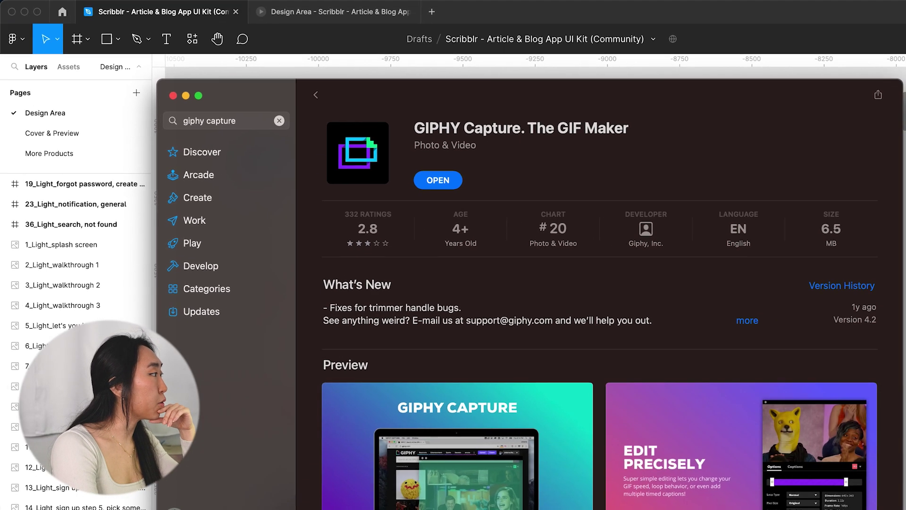
left_click(12, 3)
left_click(43, 31)
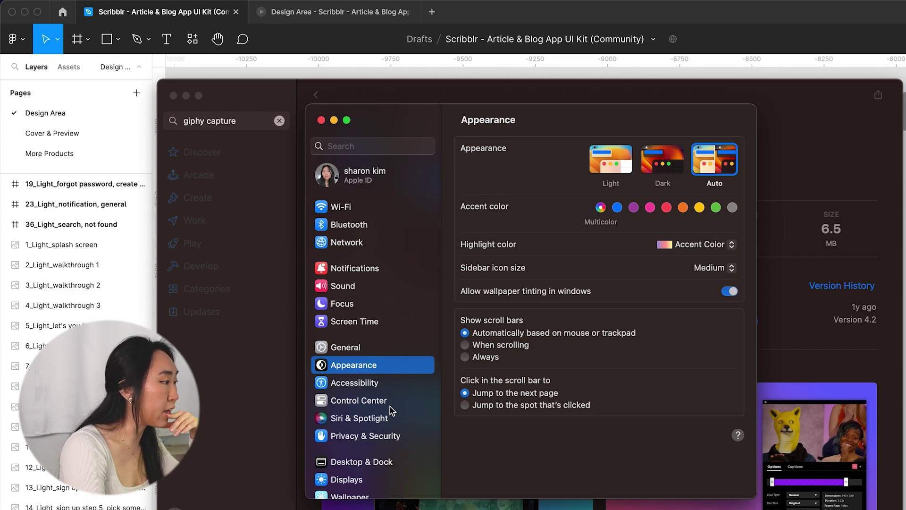
Step: Go to Privacy & Security and open the Screen Recording permissions list showing GIPHY Capture
scroll(390, 411, "down", 5)
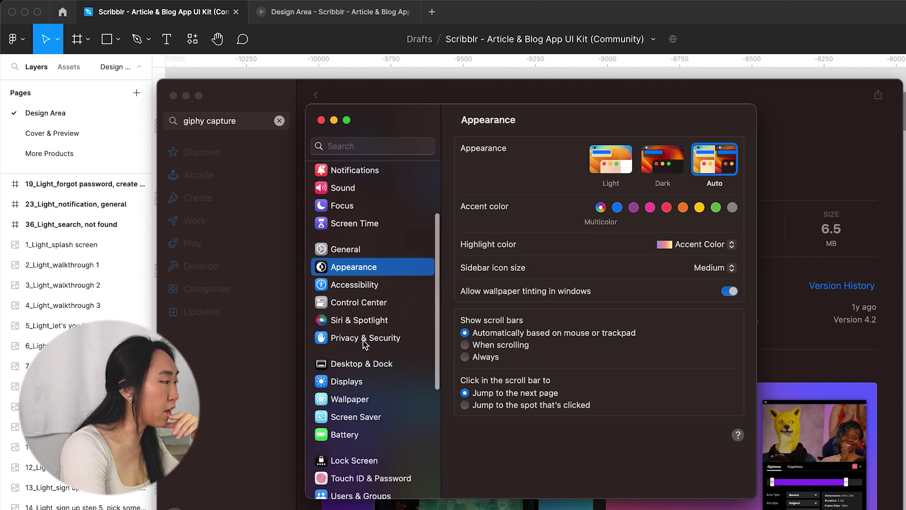
left_click(365, 338)
scroll(587, 348, "down", 6)
scroll(587, 348, "down", 8)
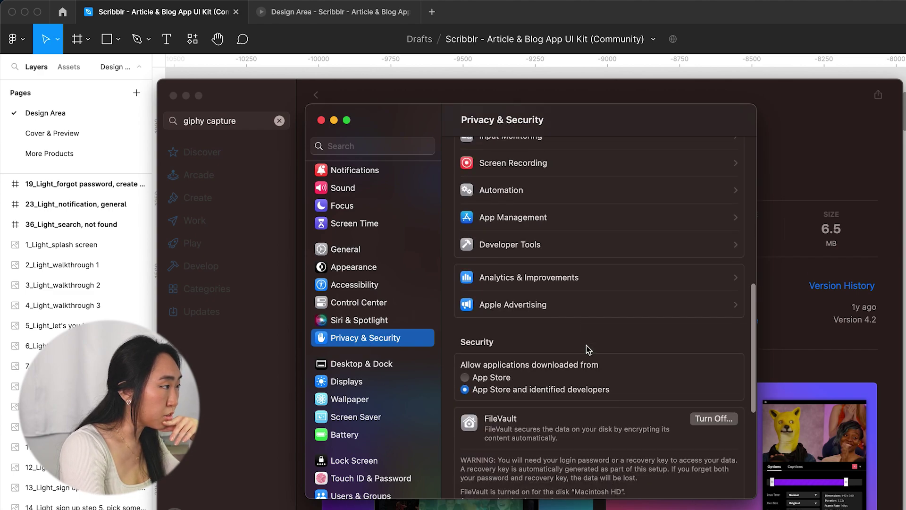
scroll(586, 347, "up", 4)
left_click(516, 245)
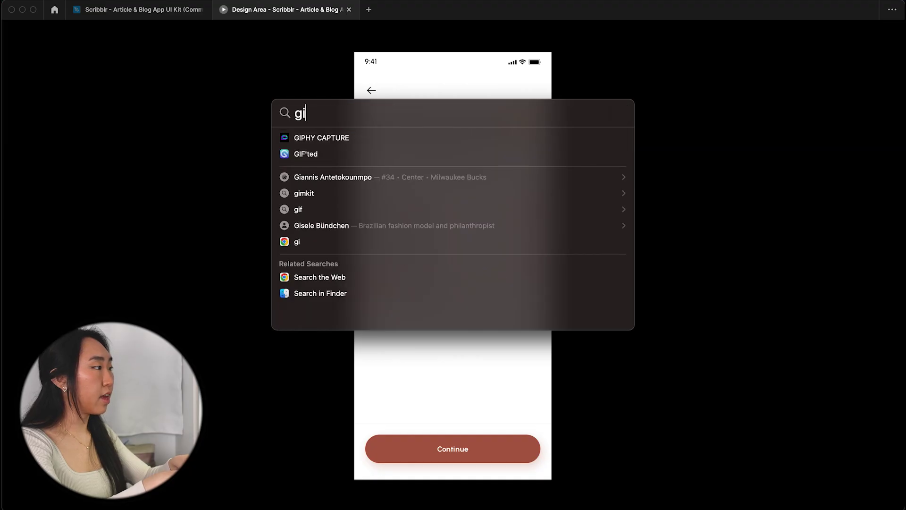
Step: Clear and dismiss the system search to restart the app launch
key("BackSpace")
key("BackSpace")
key("Escape")
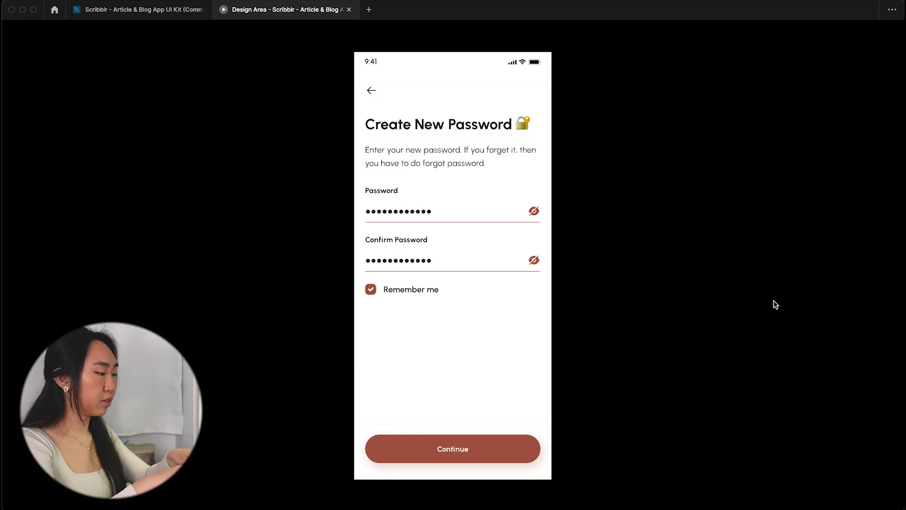
Step: Launch GIPHY Capture from Spotlight by searching 'giphy'
key("cmd+space")
type("giphy")
key("Return")
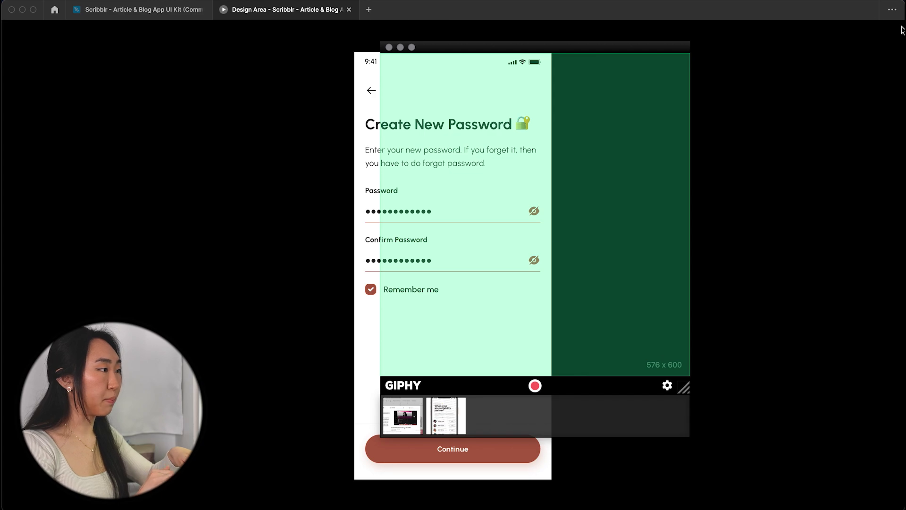
Step: Align the capture frame over the phone prototype and resize it to 366 x 794
mouse_move(418, 48)
left_mouse_down()
mouse_move(414, 69)
mouse_move(403, 69)
mouse_move(416, 62)
mouse_move(413, 47)
left_mouse_up()
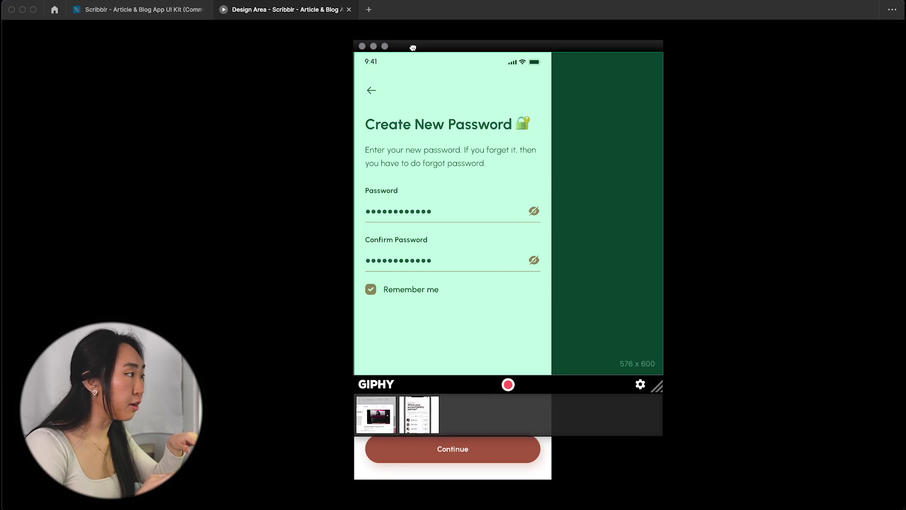
left_click_drag(417, 47, 418, 46)
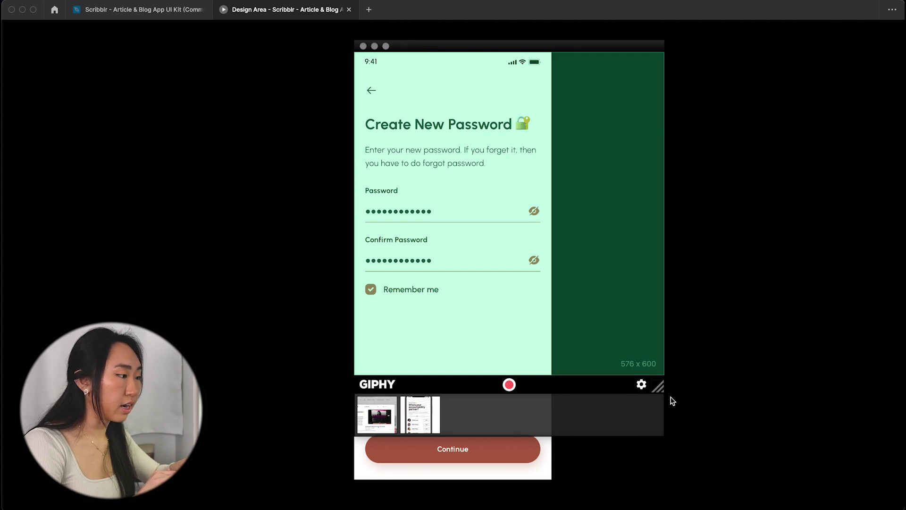
left_click_drag(663, 393, 549, 496)
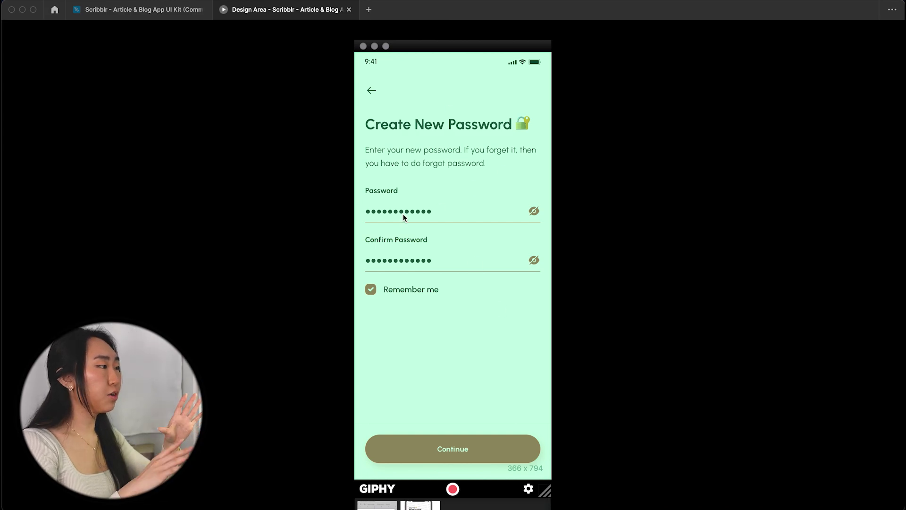
Step: Record the prototype advancing from Create New Password through Notification to Not Found, then stop
left_click(453, 489)
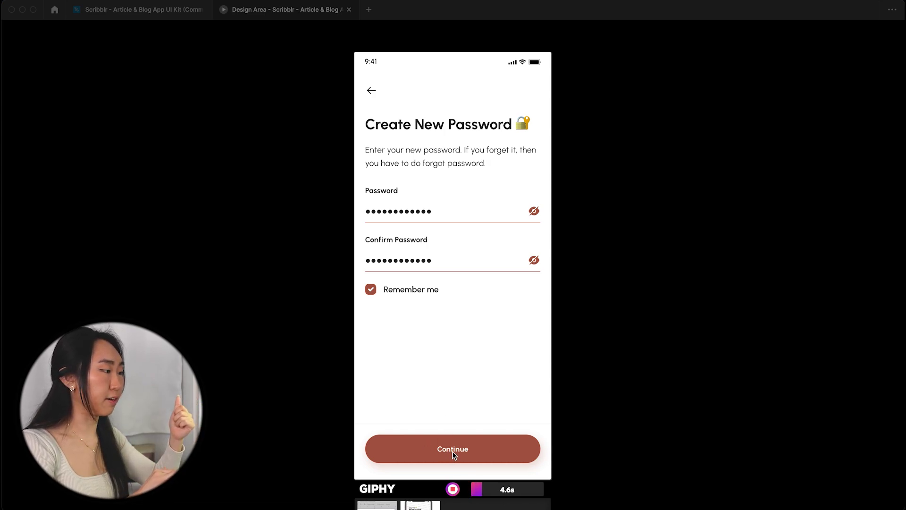
left_click(473, 449)
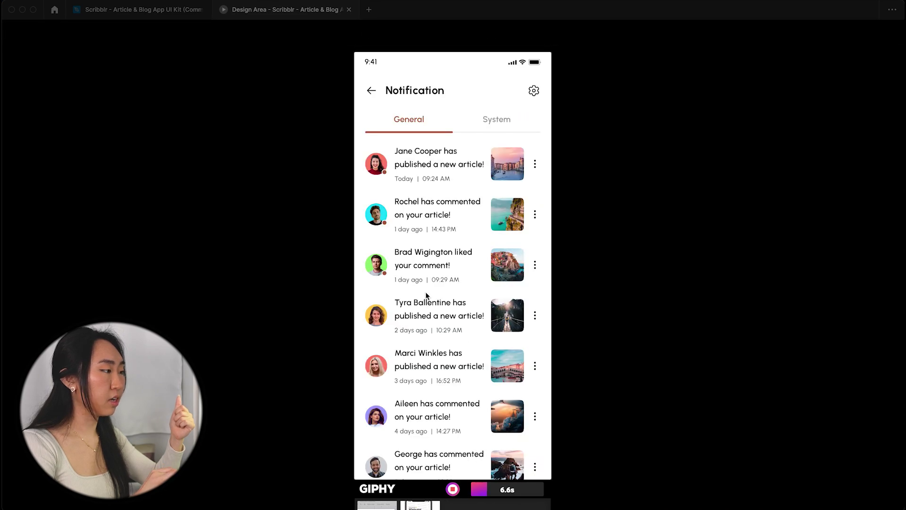
scroll(425, 293, "down", 2)
scroll(423, 195, "up", 2)
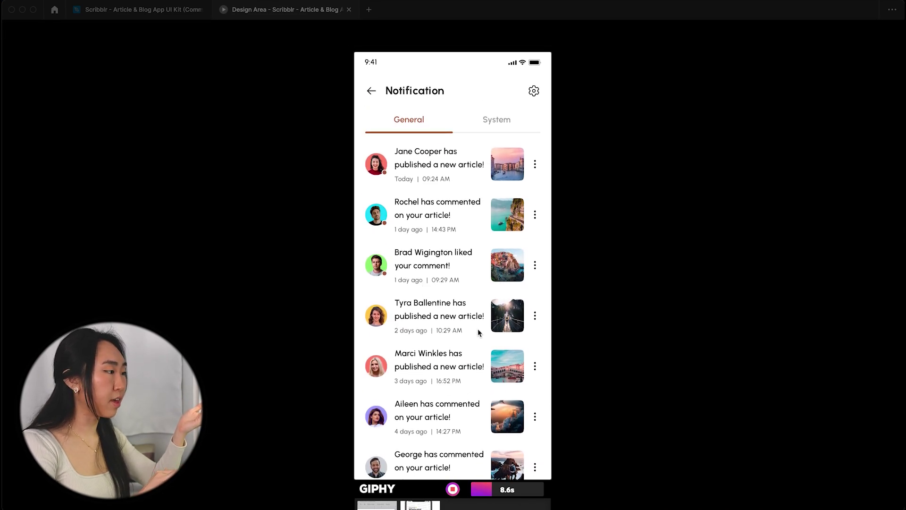
left_click(496, 326)
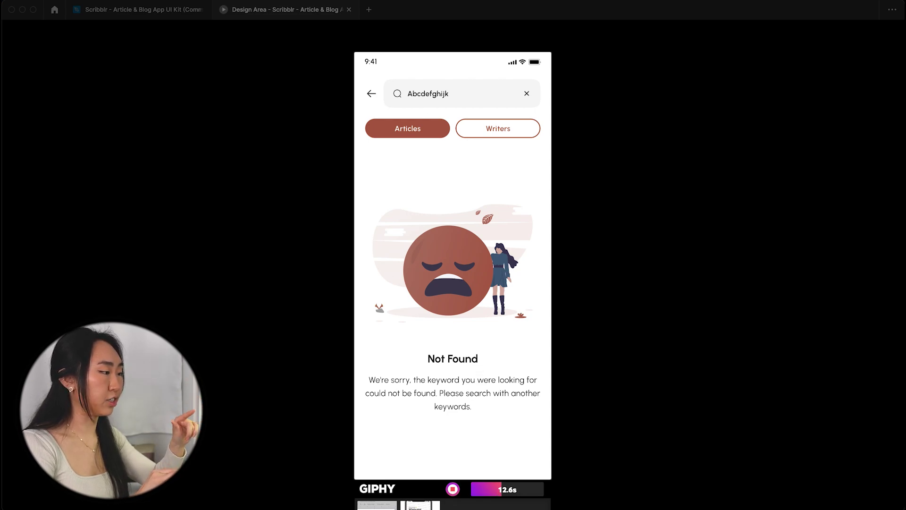
left_click(453, 489)
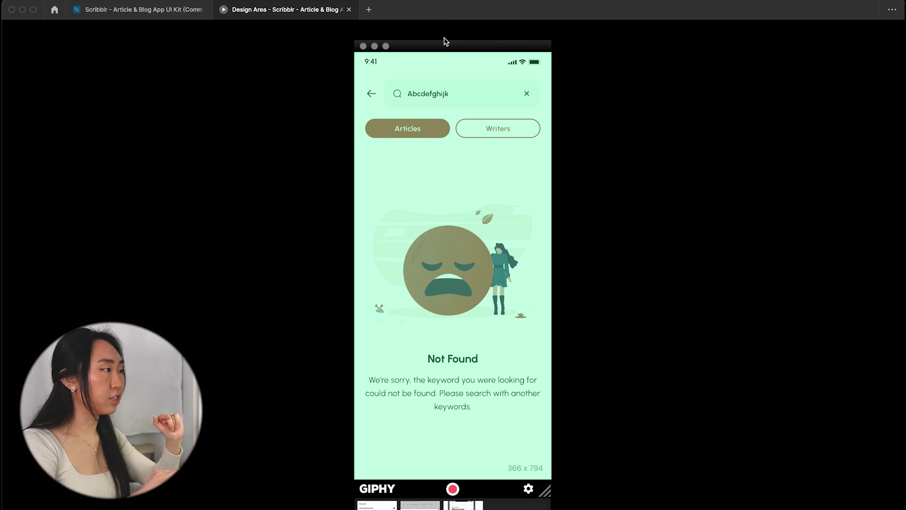
left_click_drag(439, 45, 453, 5)
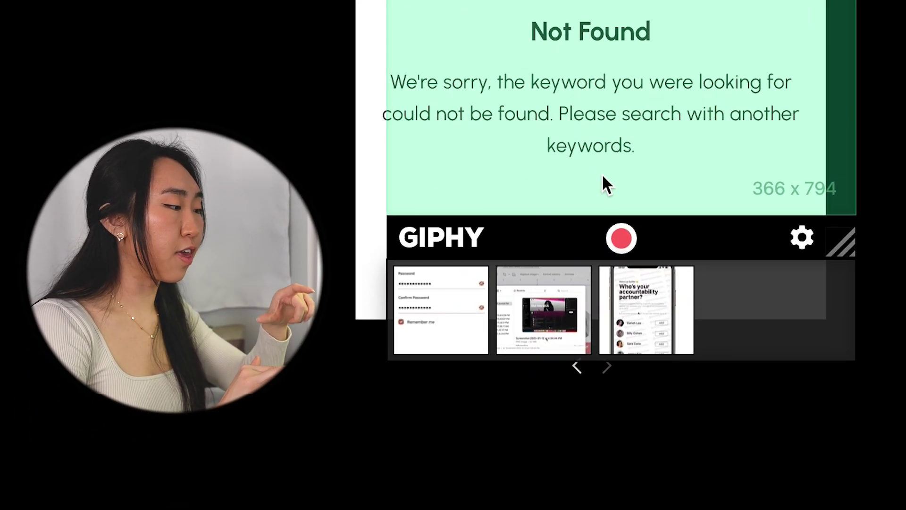
Step: Open the 14.4 s, 366 x 794 clip in the editor, keep Normal loop, and start saving
mouse_move(400, 478)
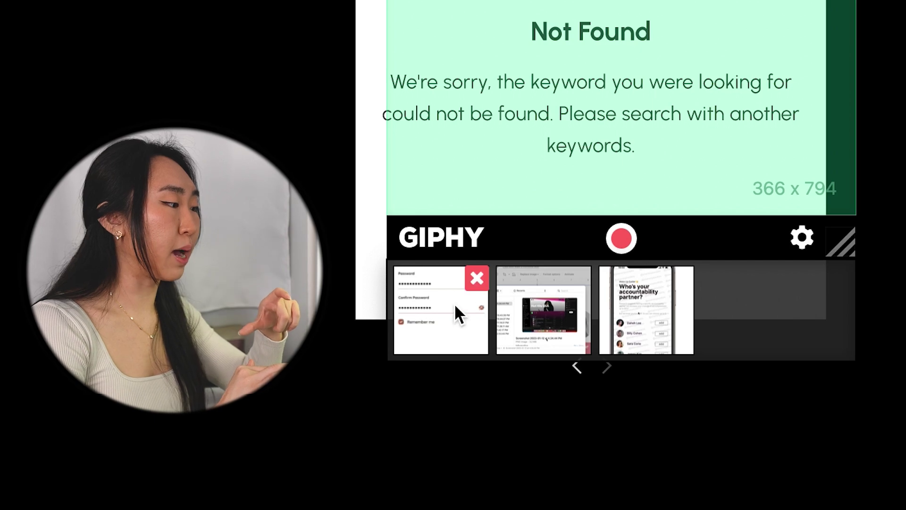
left_click(430, 305)
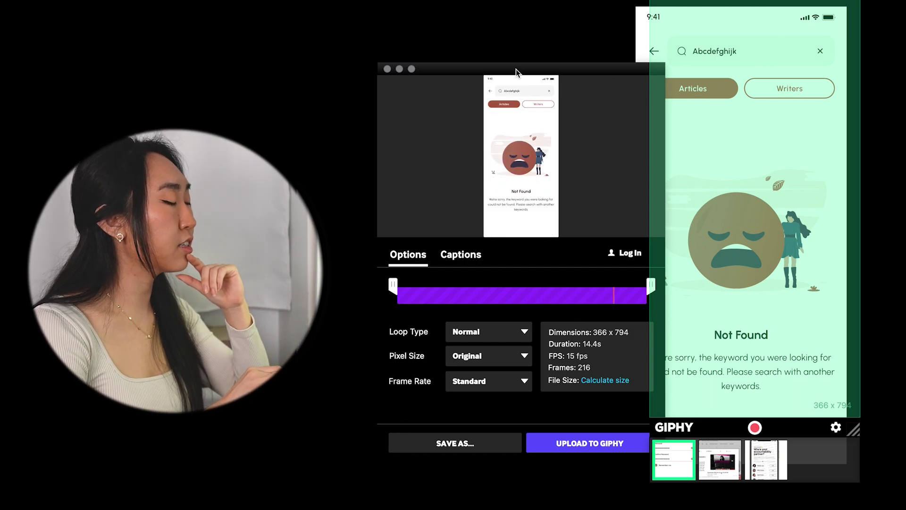
left_click_drag(519, 70, 509, 34)
left_click(494, 298)
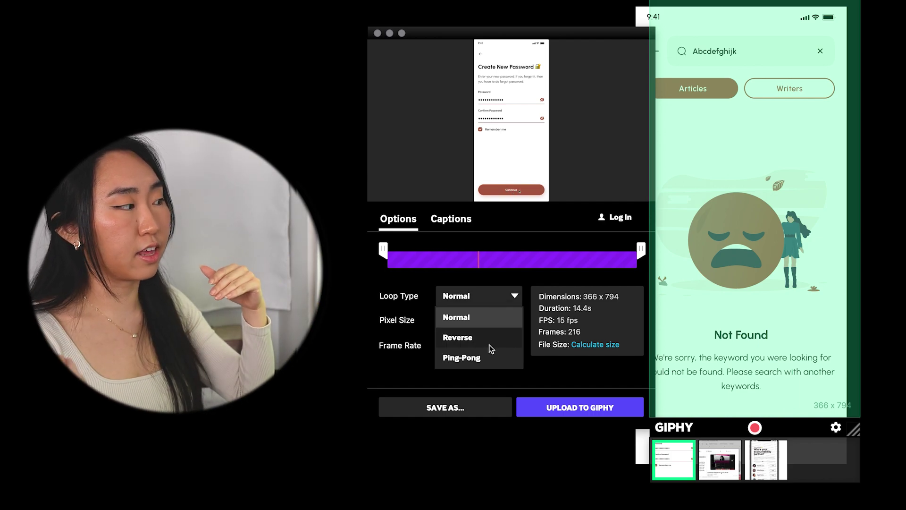
left_click(419, 279)
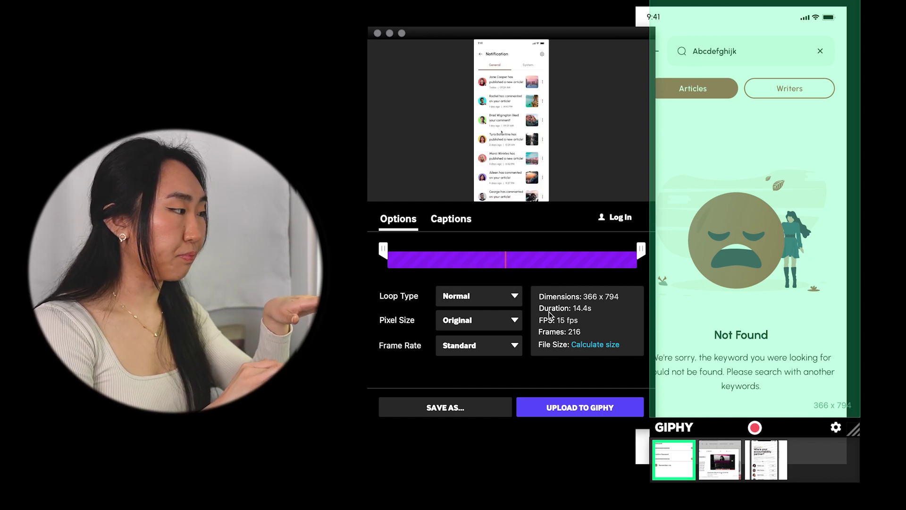
left_click(455, 411)
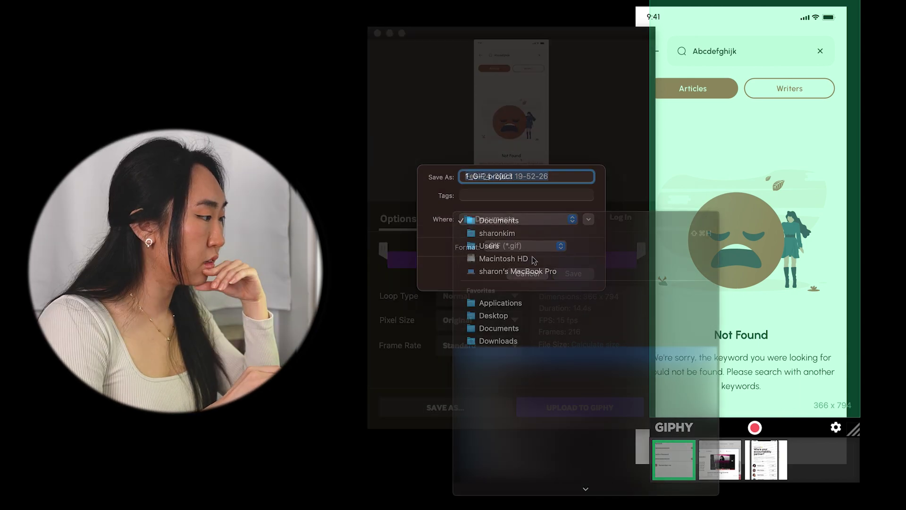
Step: Save the clip as GIF 1_GIF_project in Downloads despite the size warning, then close the editor
left_click(499, 341)
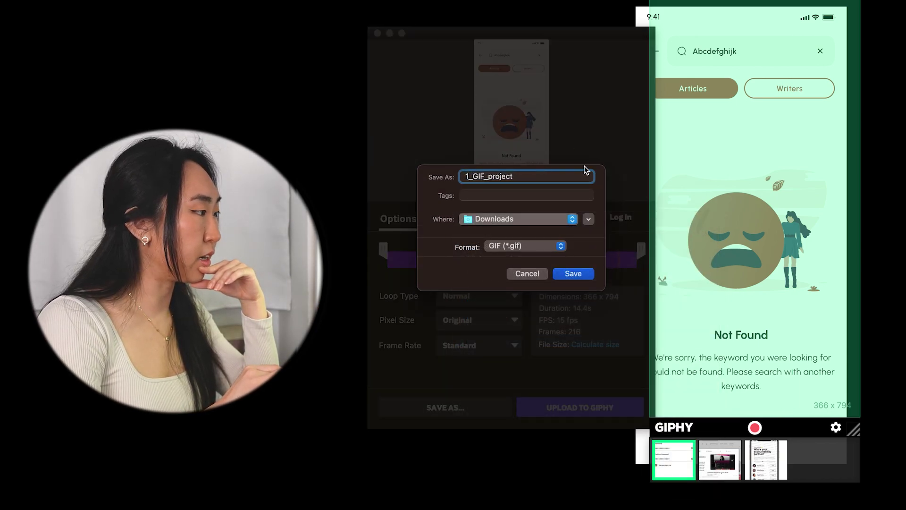
left_click(574, 273)
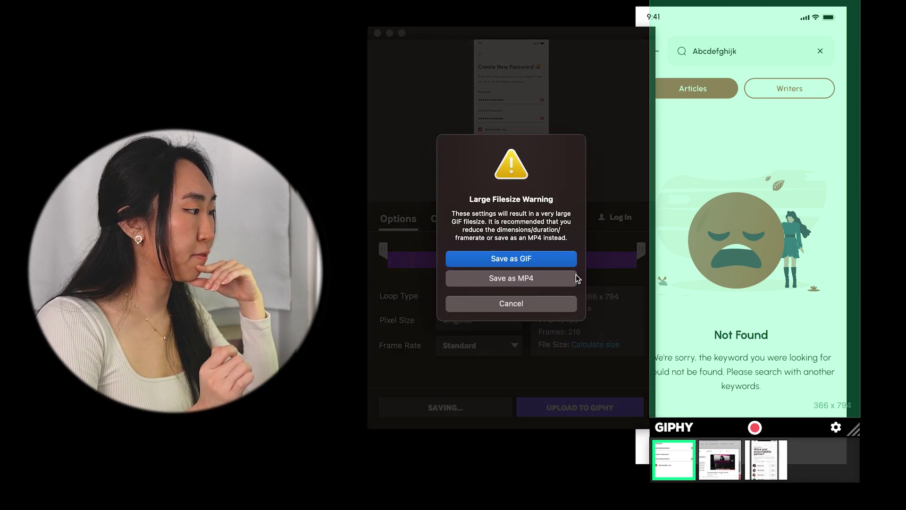
left_click(521, 263)
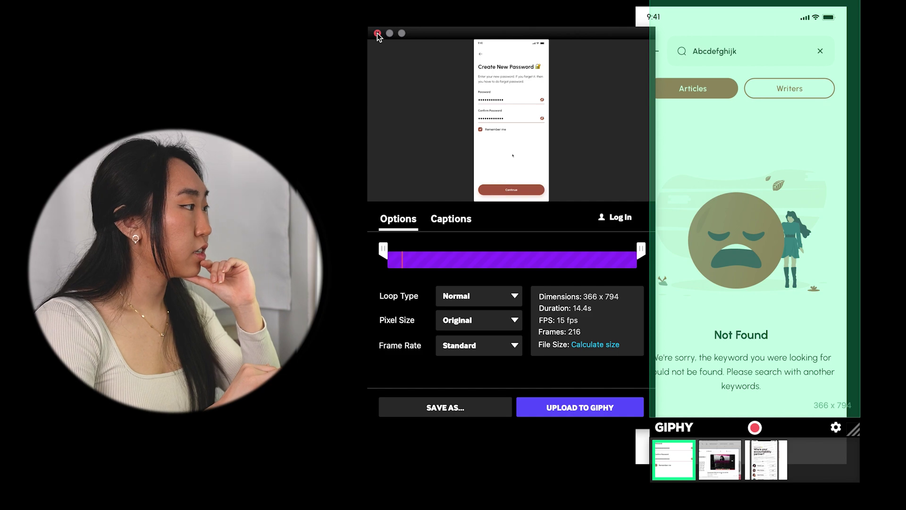
key("super+w")
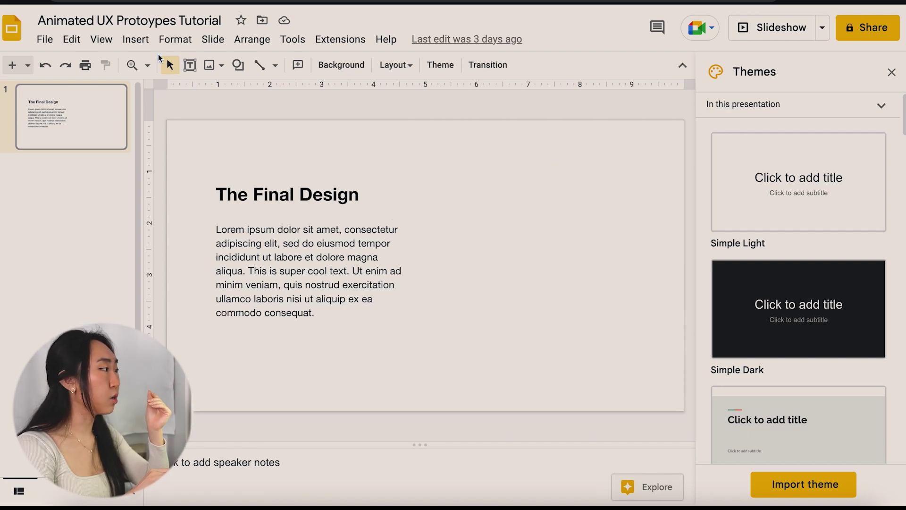
Step: Upload 1_GIF_project.gif from Downloads as an image onto The Final Design slide
left_click(136, 39)
mouse_move(166, 71)
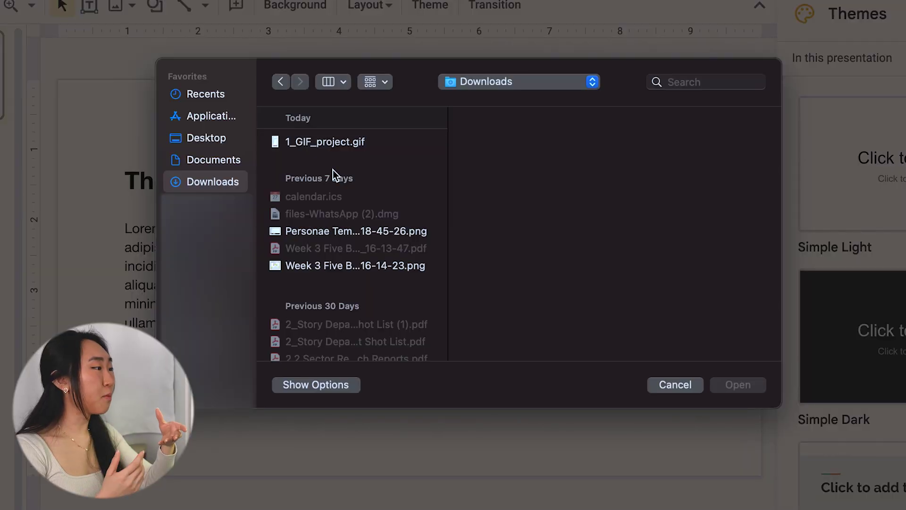
left_click(330, 148)
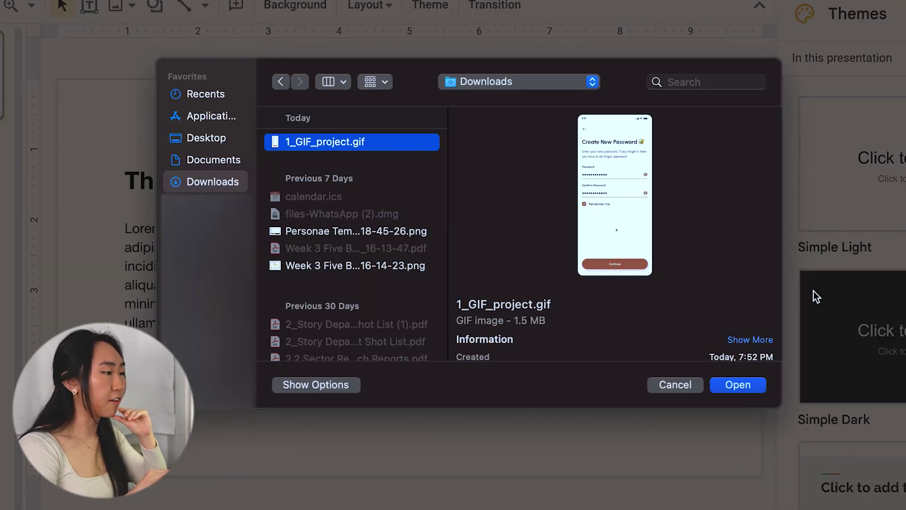
left_click(748, 388)
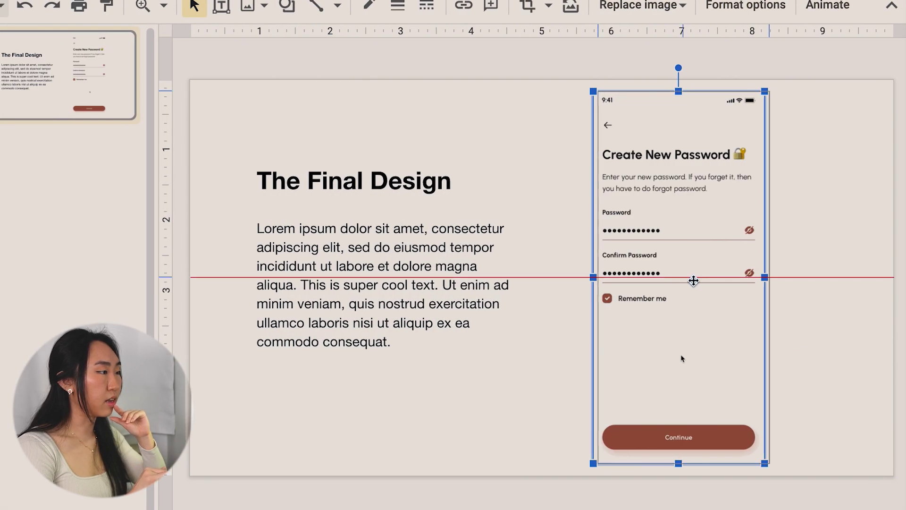
Step: Shrink the GIF slightly and place it near the slide's right edge beside the body text
left_click_drag(685, 279, 745, 259)
left_click_drag(815, 91, 789, 144)
left_click_drag(732, 272, 745, 242)
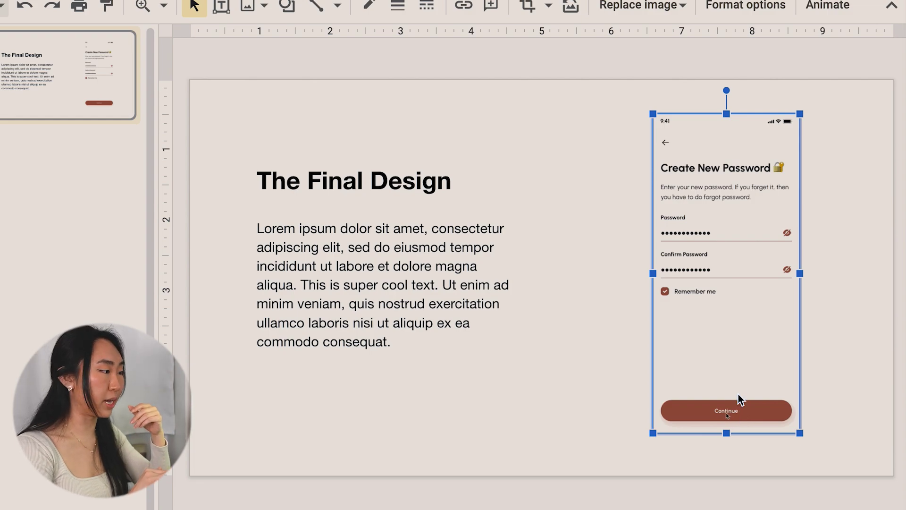
left_click(843, 371)
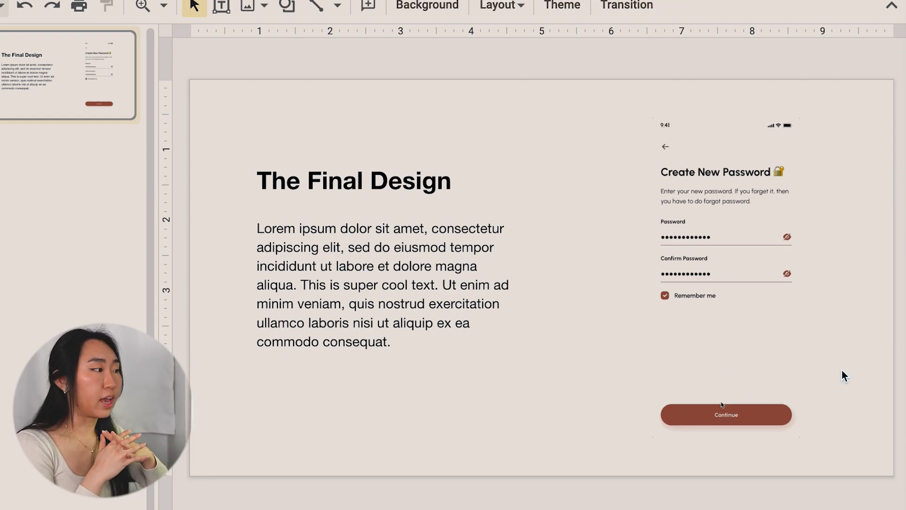